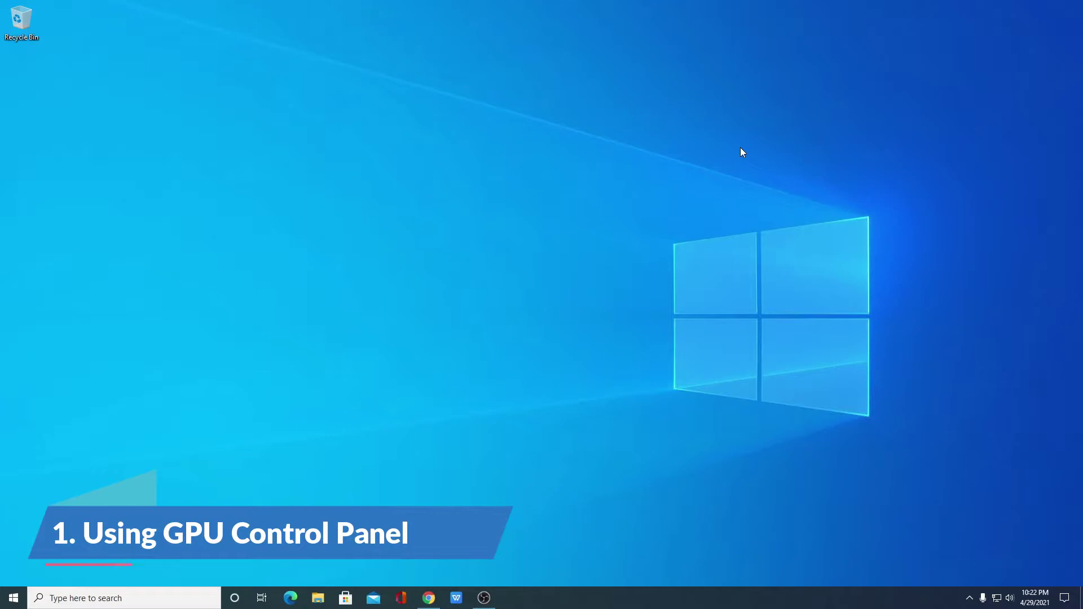
# Right-click an empty spot on the desktop to show its shortcut menu.
pyautogui.rightClick(622, 217)
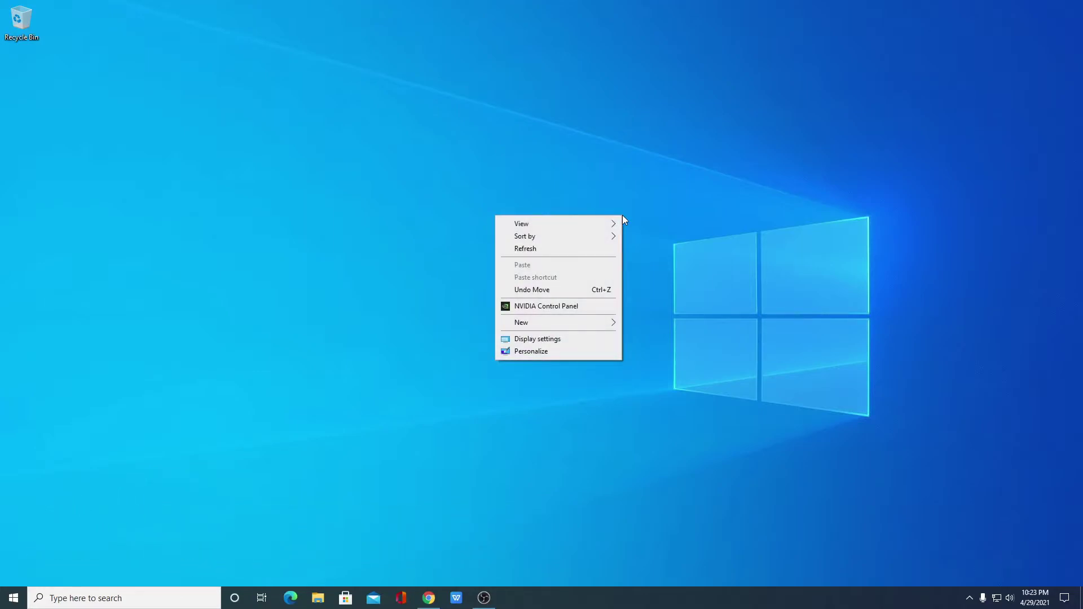
# Open NVIDIA Control Panel's Change Resolution page and keep 1080p (native) at 60Hz.
pyautogui.click(563, 312)
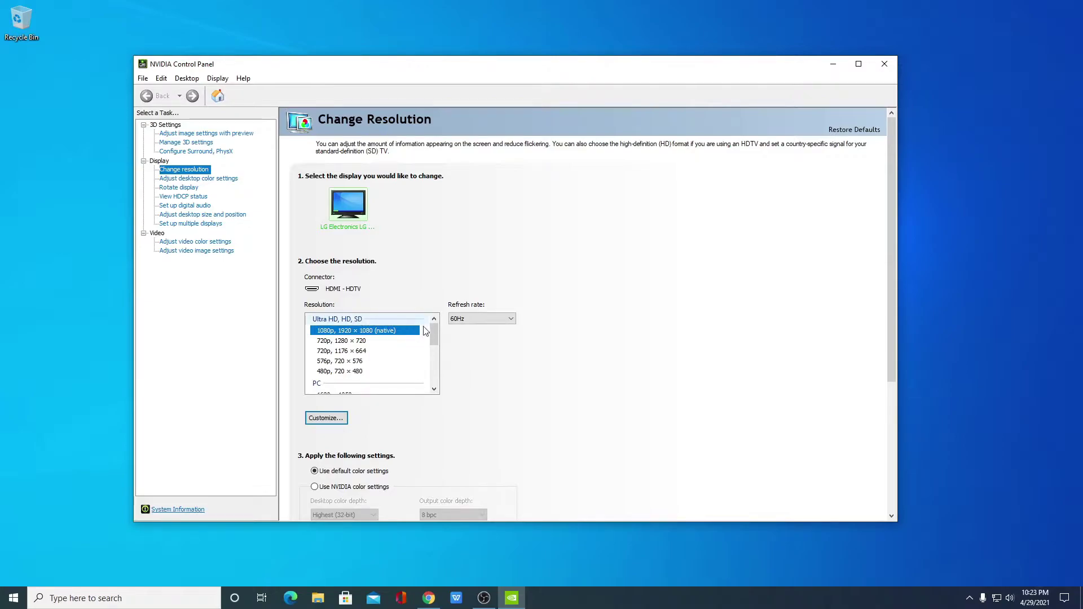
pyautogui.moveTo(433, 339)
pyautogui.mouseDown()
pyautogui.moveTo(434, 371)
pyautogui.moveTo(434, 334)
pyautogui.mouseUp()
pyautogui.click(486, 320)
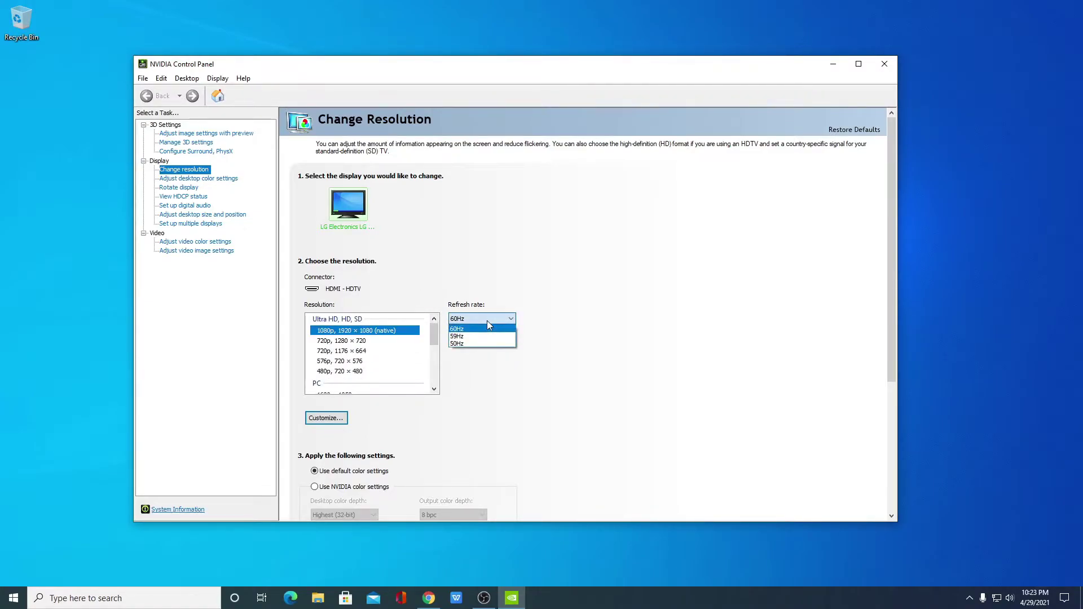
pyautogui.click(449, 376)
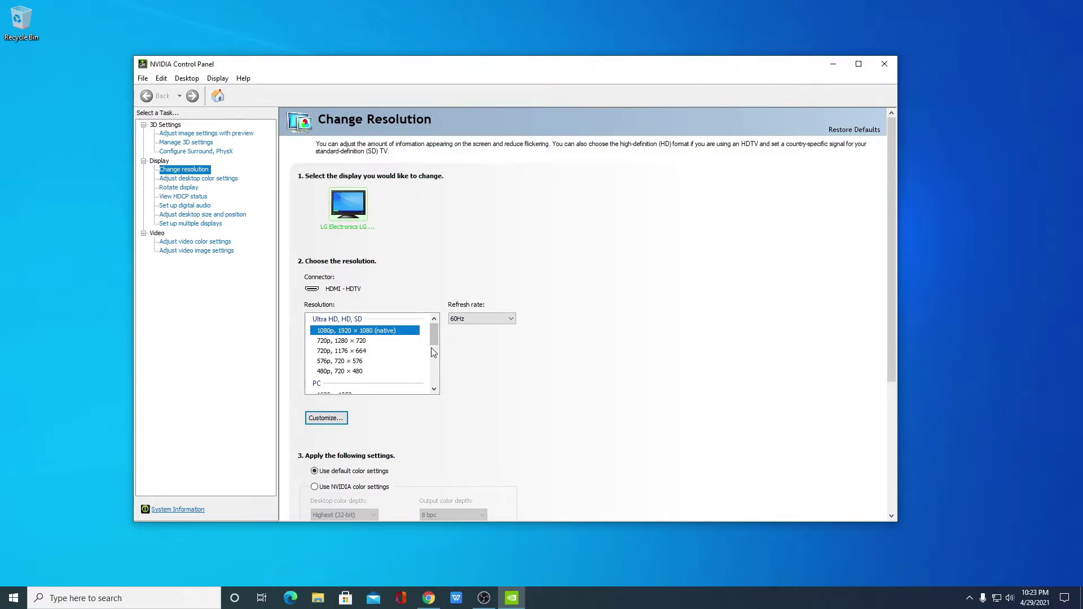
# Start creating a custom resolution in NVIDIA Control Panel, then cancel it without saving.
pyautogui.click(338, 418)
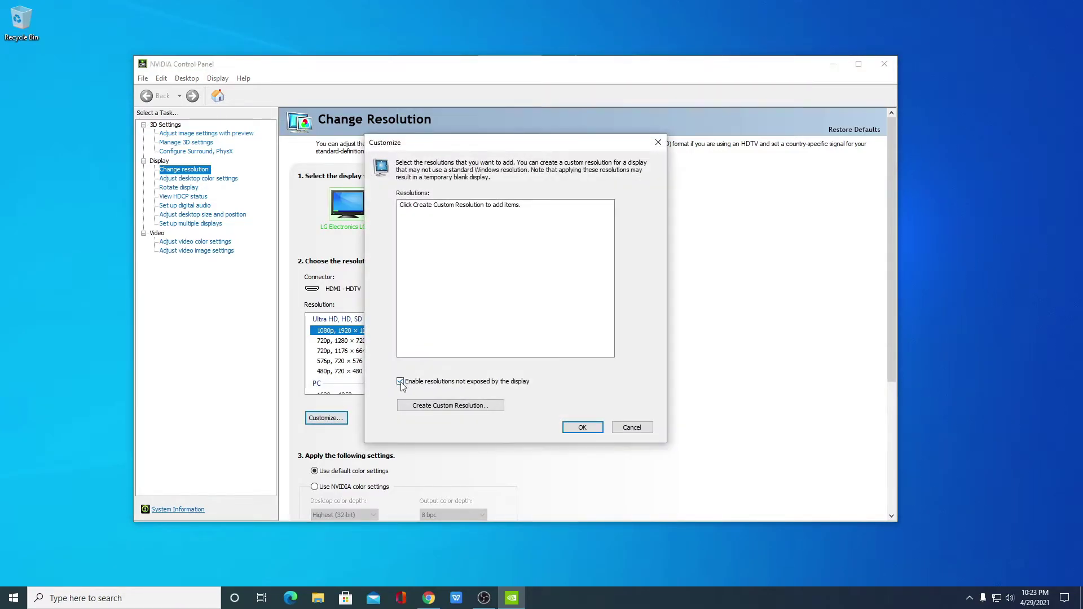
pyautogui.click(437, 410)
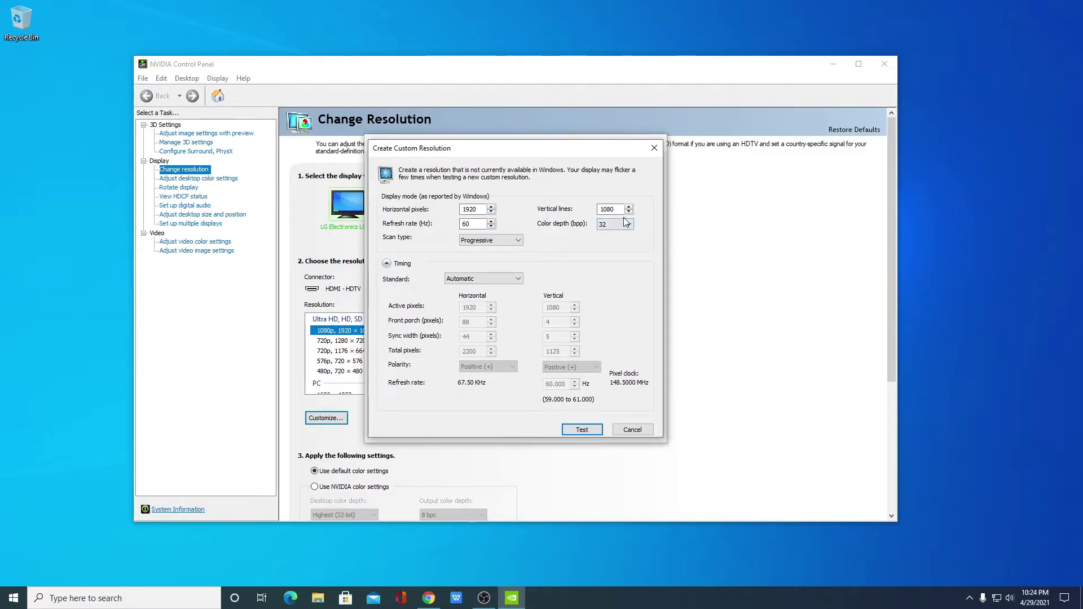
pyautogui.click(473, 224)
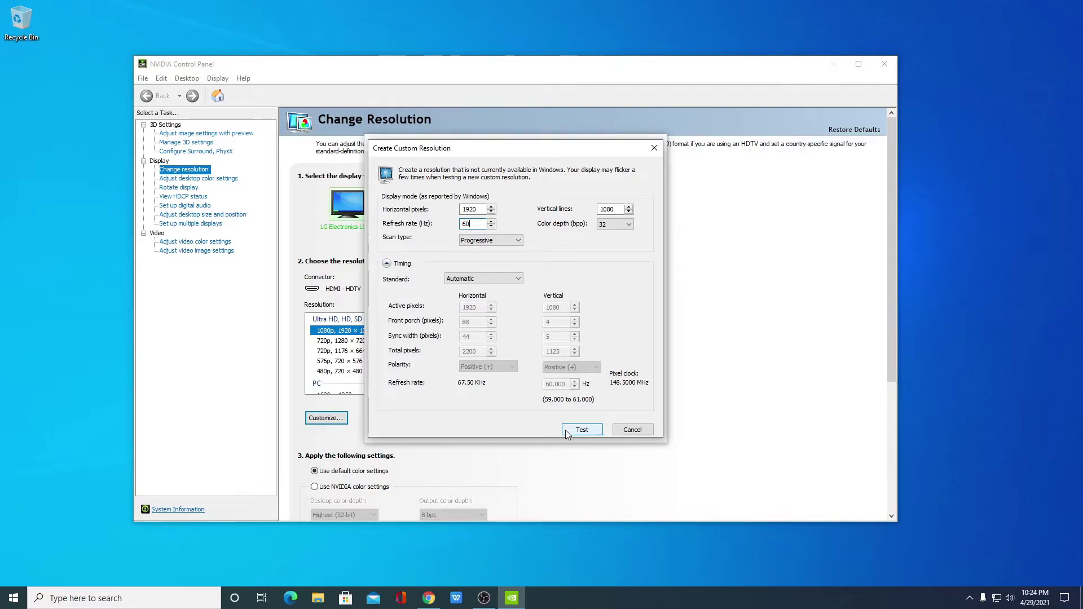
pyautogui.press('Escape')
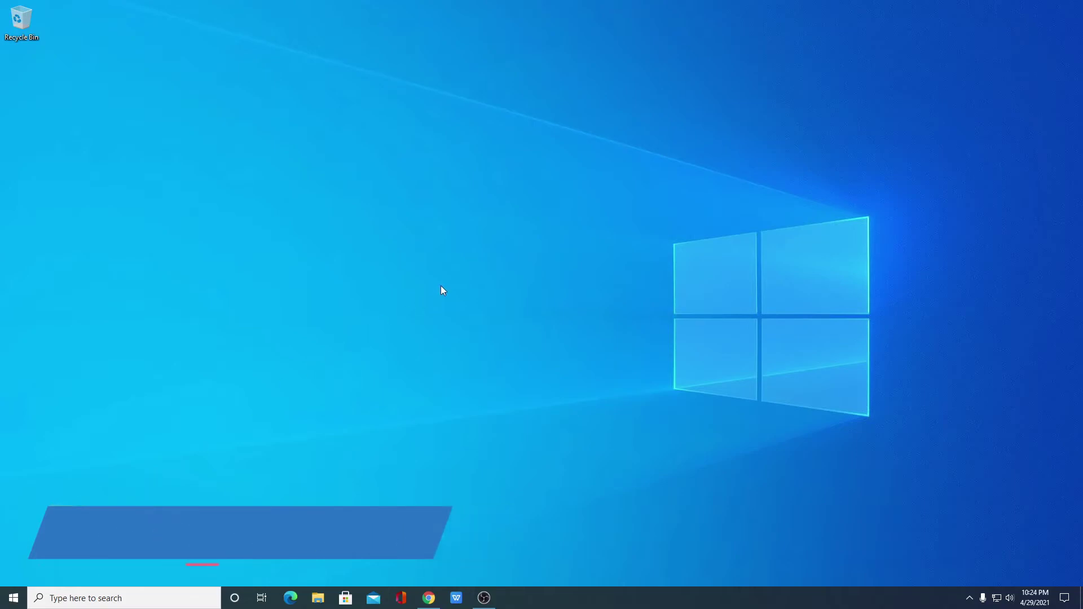
# Open Windows Settings on the System Display page.
pyautogui.click(13, 596)
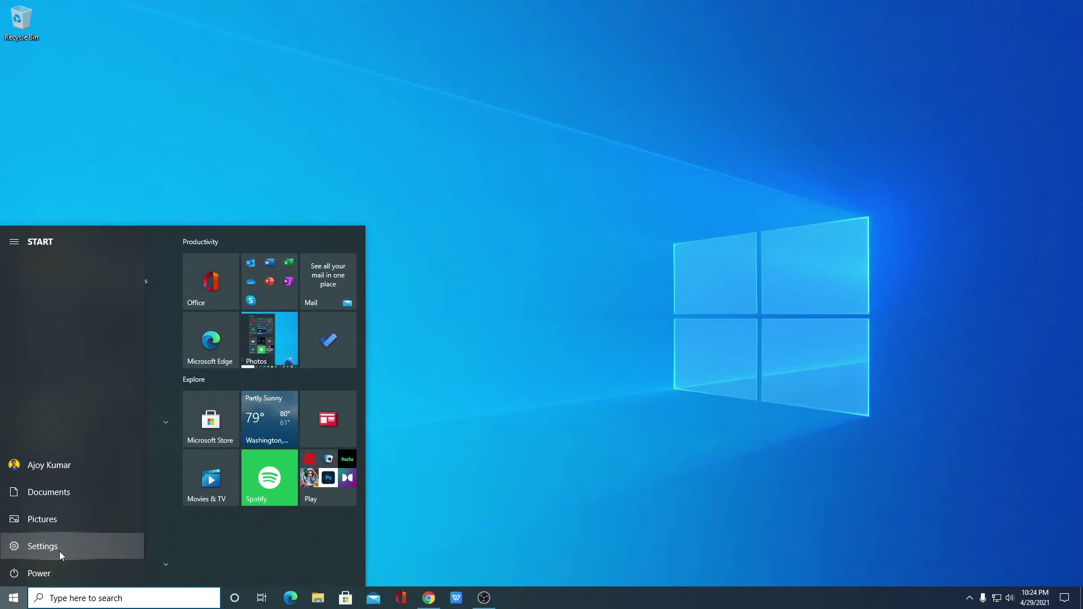
pyautogui.click(60, 552)
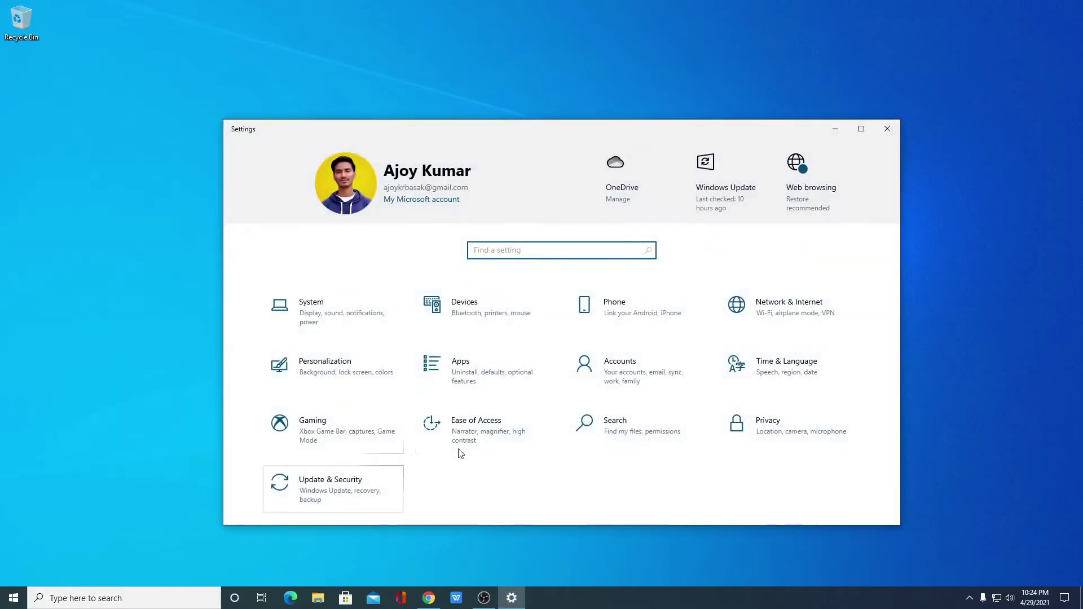
pyautogui.click(314, 326)
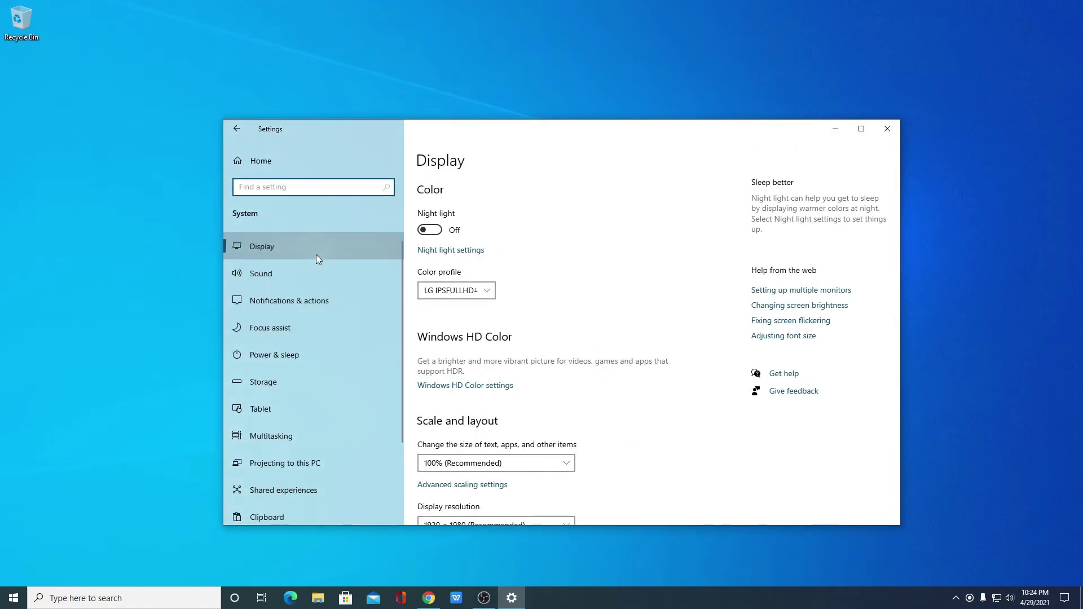
# Review the resolution and orientation lists, leaving 1920 × 1080 (Recommended) and Landscape unchanged.
pyautogui.scroll(-5, 494, 282)
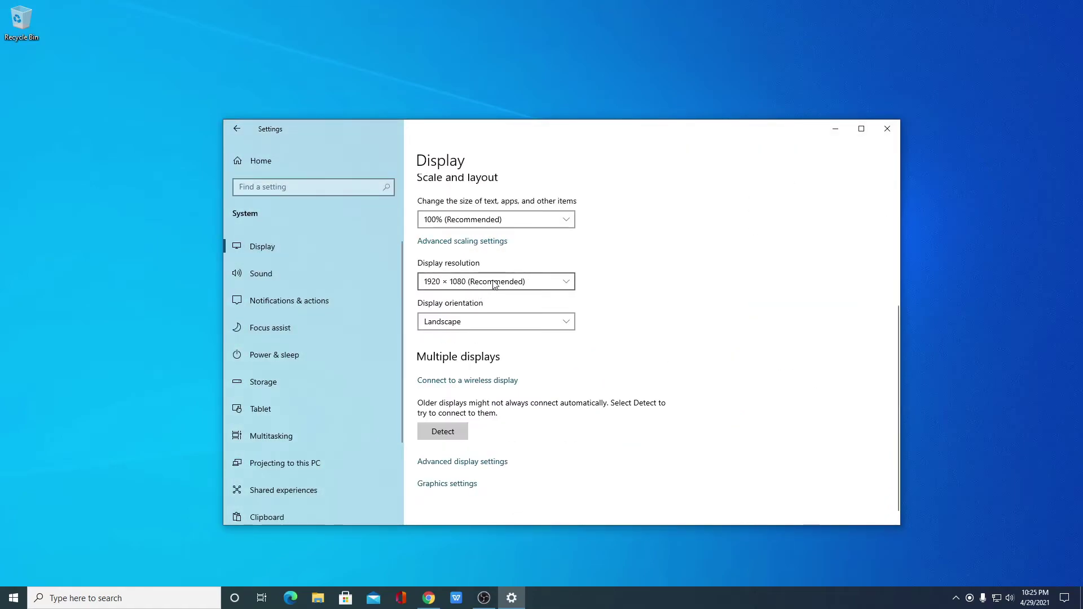
pyautogui.click(493, 282)
pyautogui.scroll(-1, 493, 335)
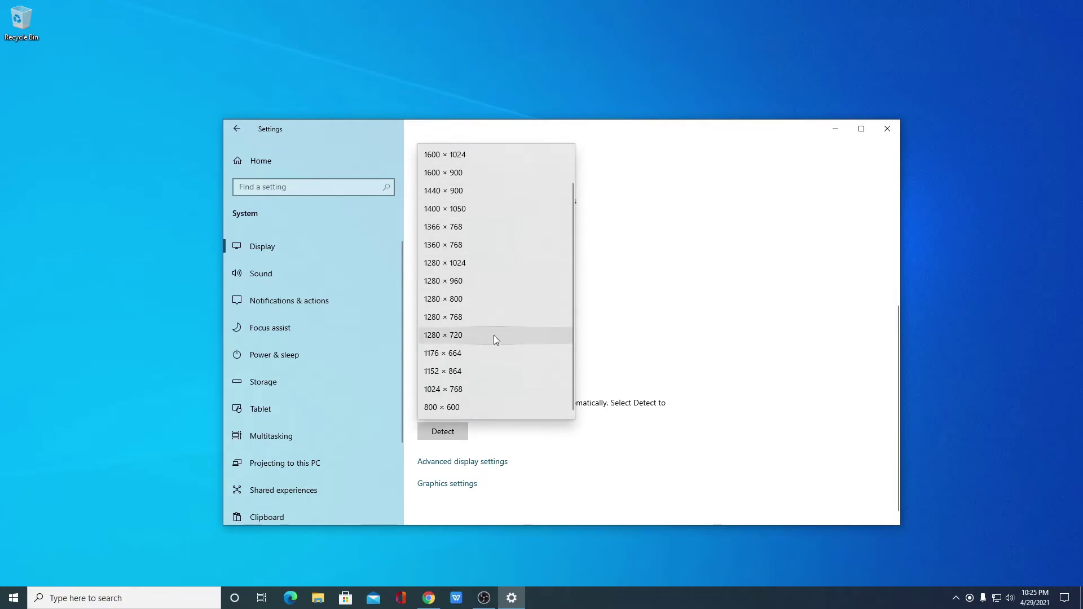
pyautogui.scroll(1, 485, 354)
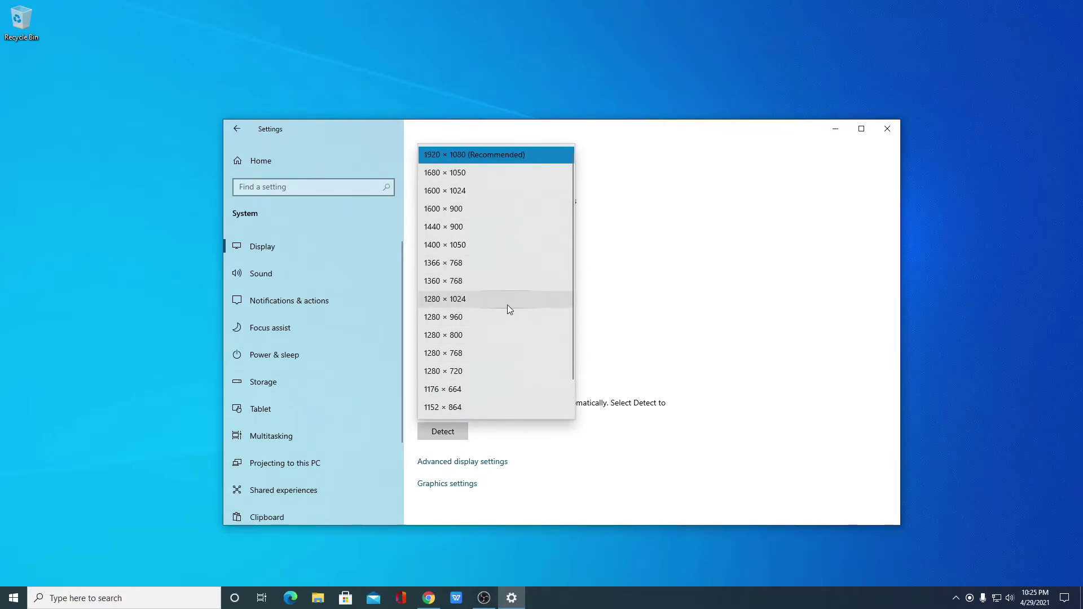
pyautogui.press('Escape')
pyautogui.click(537, 320)
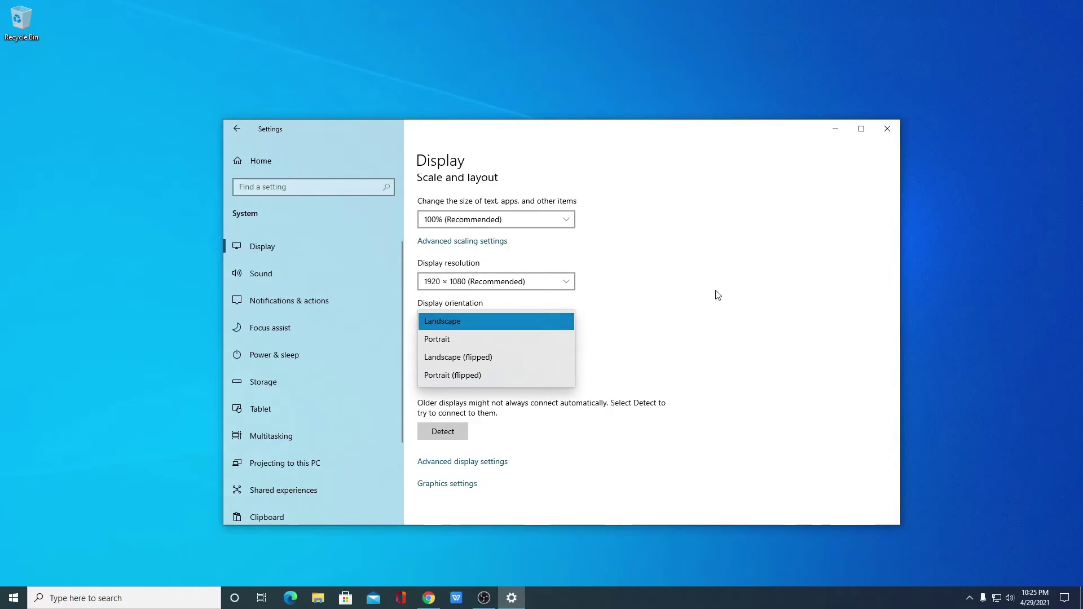
pyautogui.press('Escape')
pyautogui.scroll(-1, 699, 305)
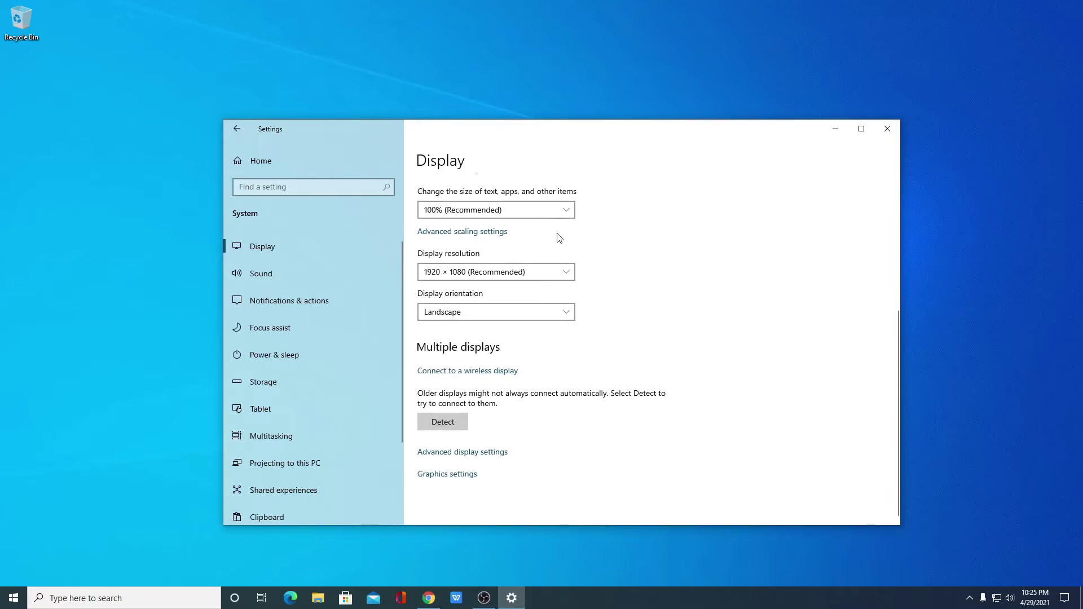
# Change the display resolution to 1680 × 1050 and keep the change.
pyautogui.click(528, 273)
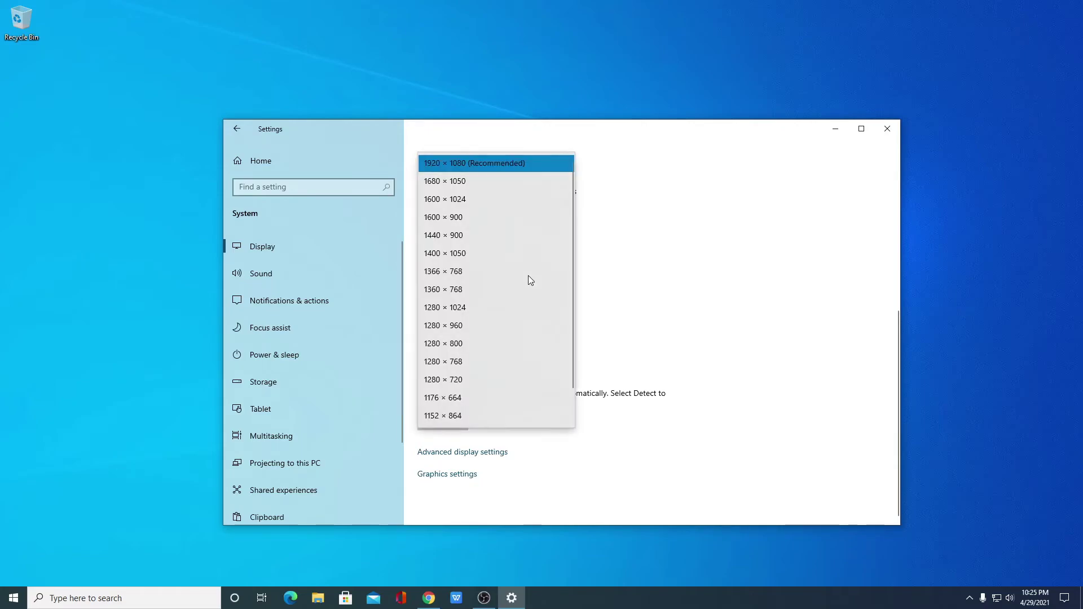
pyautogui.click(531, 181)
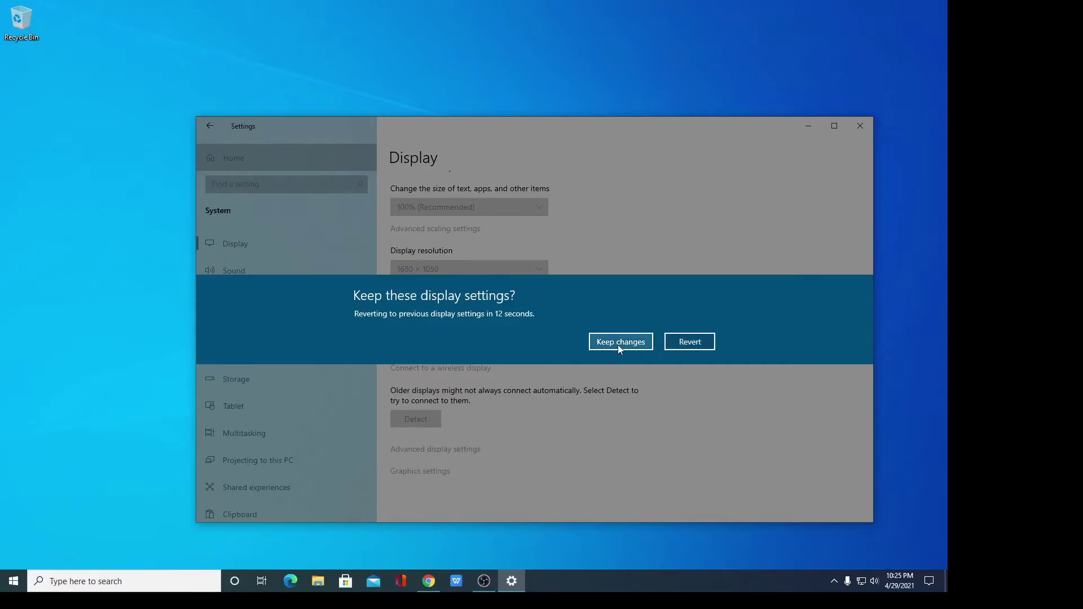
pyautogui.click(619, 346)
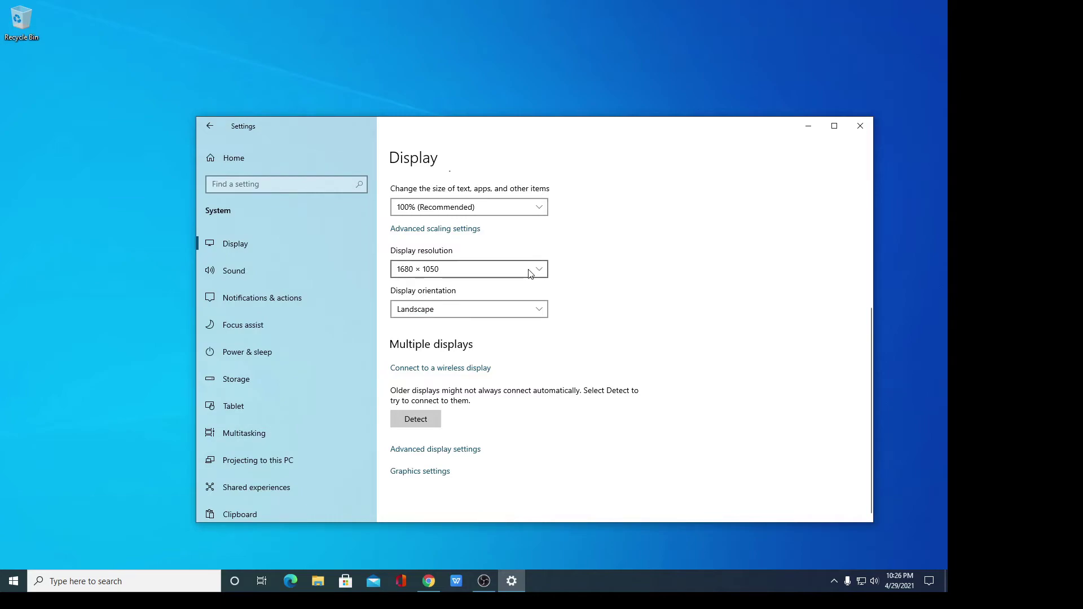
# Switch the display resolution back to 1920 × 1080 (Recommended).
pyautogui.click(496, 276)
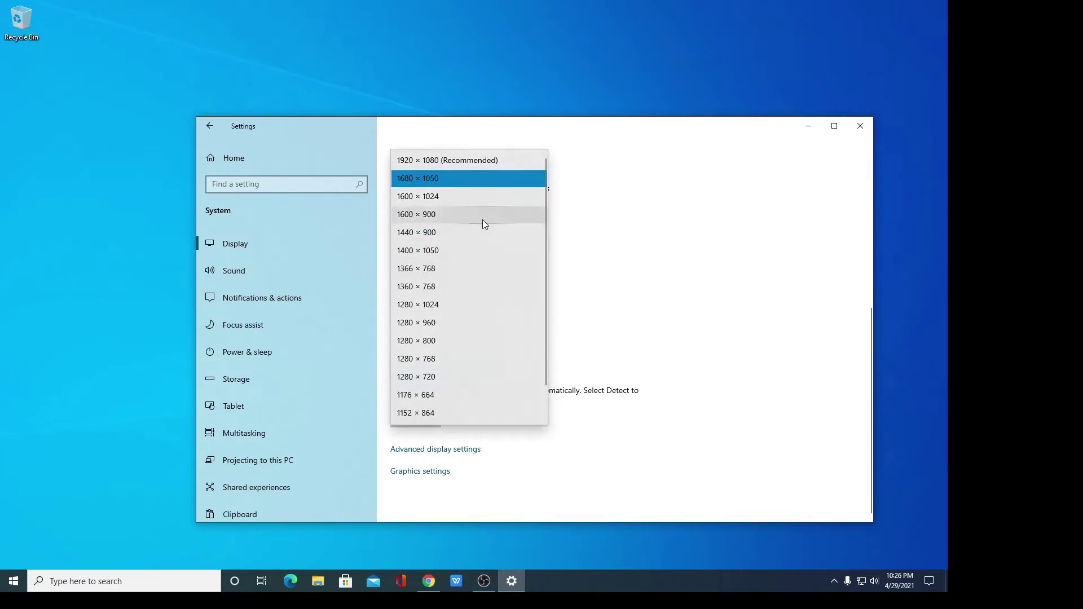
pyautogui.click(488, 165)
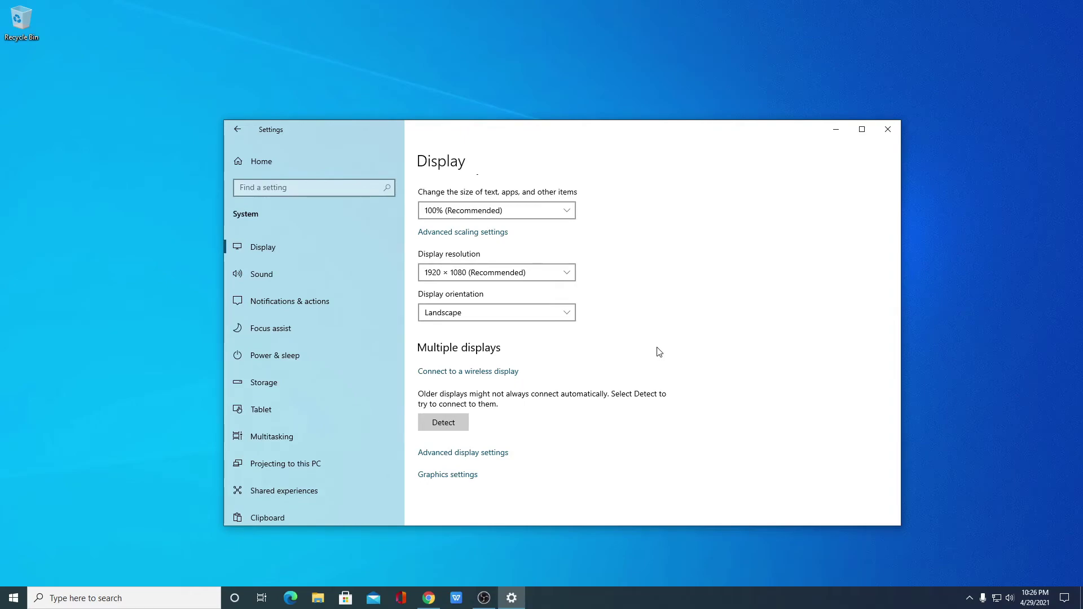
pyautogui.click(524, 274)
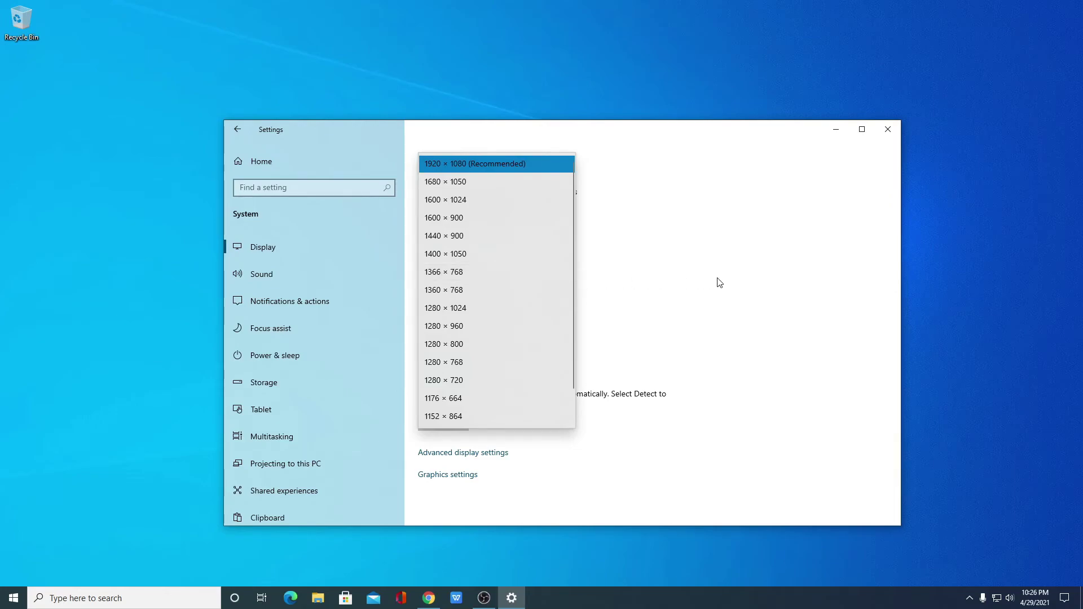
pyautogui.click(888, 129)
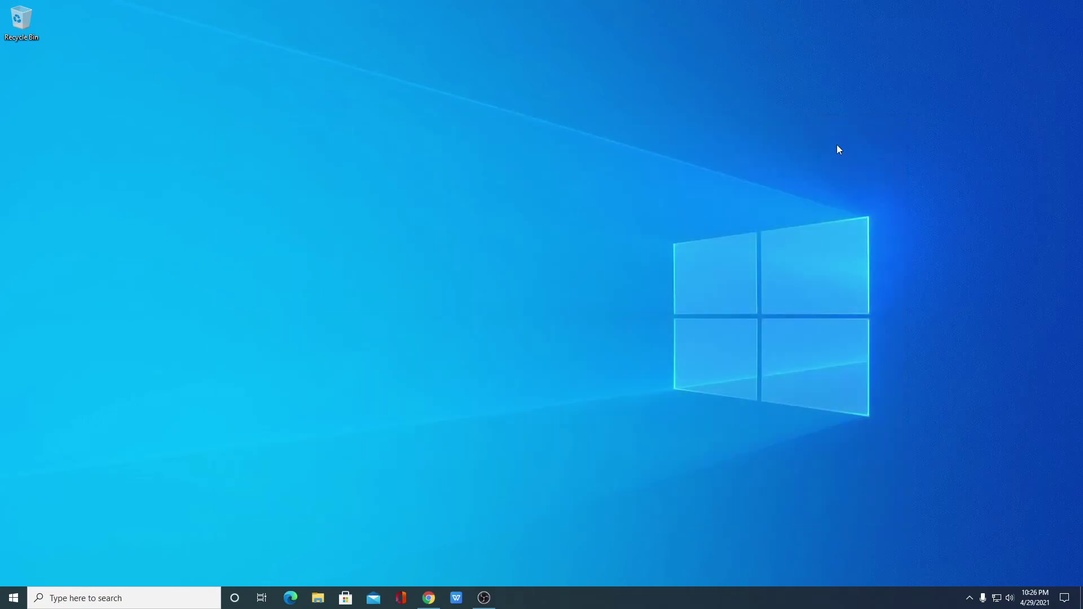
pyautogui.rightClick(647, 213)
pyautogui.click(612, 302)
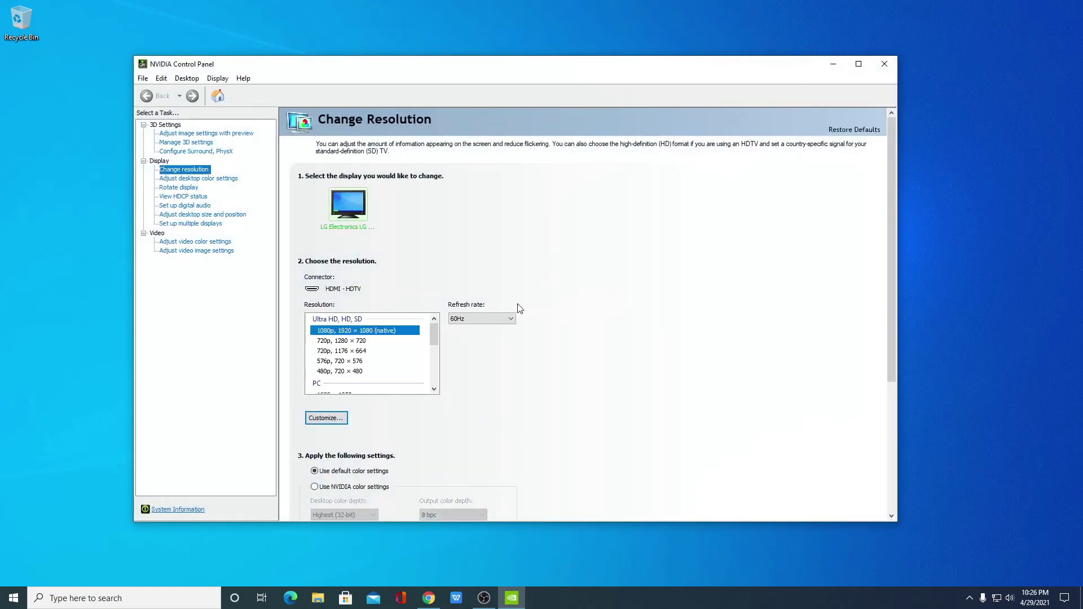
pyautogui.click(339, 419)
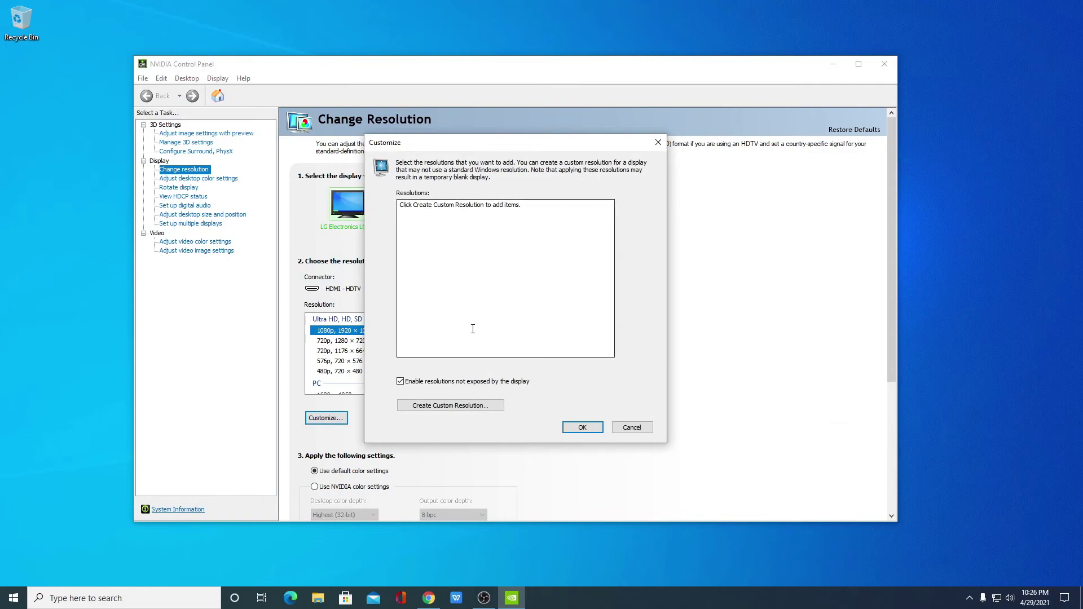
pyautogui.click(449, 407)
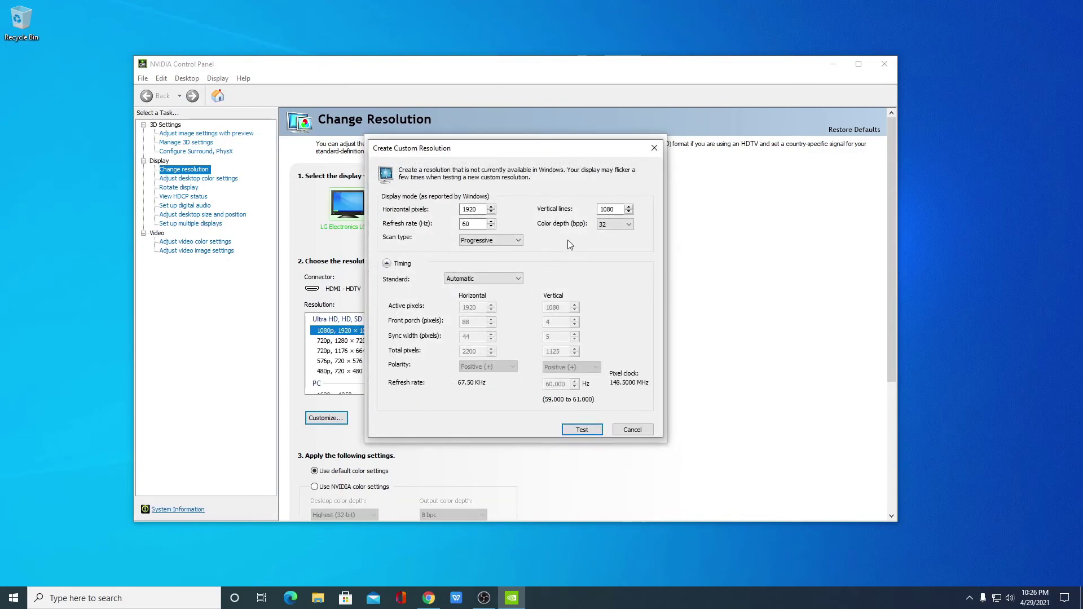